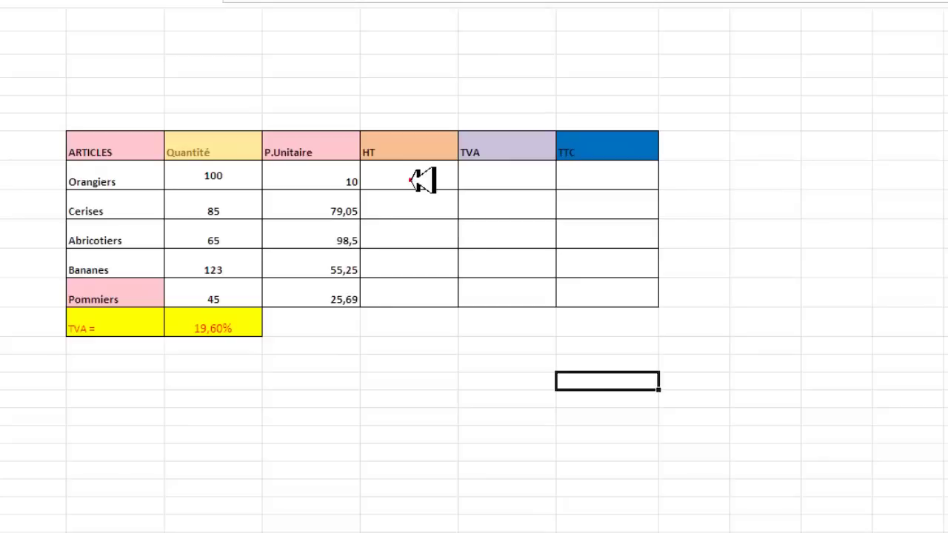
# Step: Build the formula =SOMME(D12*C12) in the Orangiers HT cell E12
pyautogui.click(416, 180)
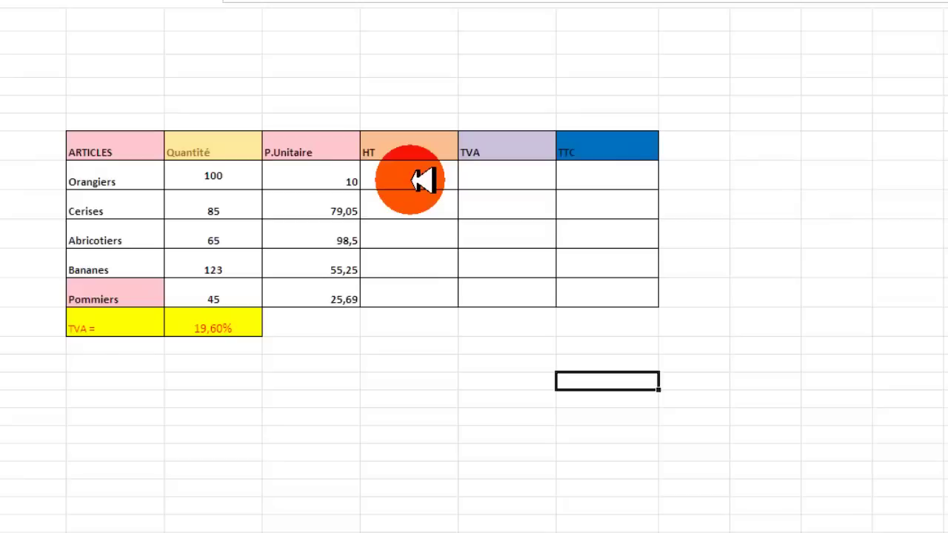
pyautogui.click(420, 180)
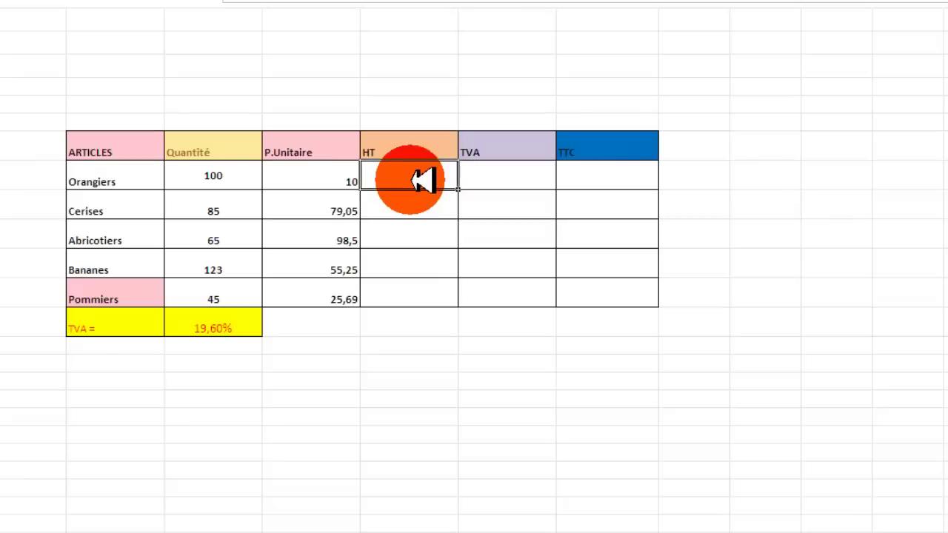
pyautogui.write('=')
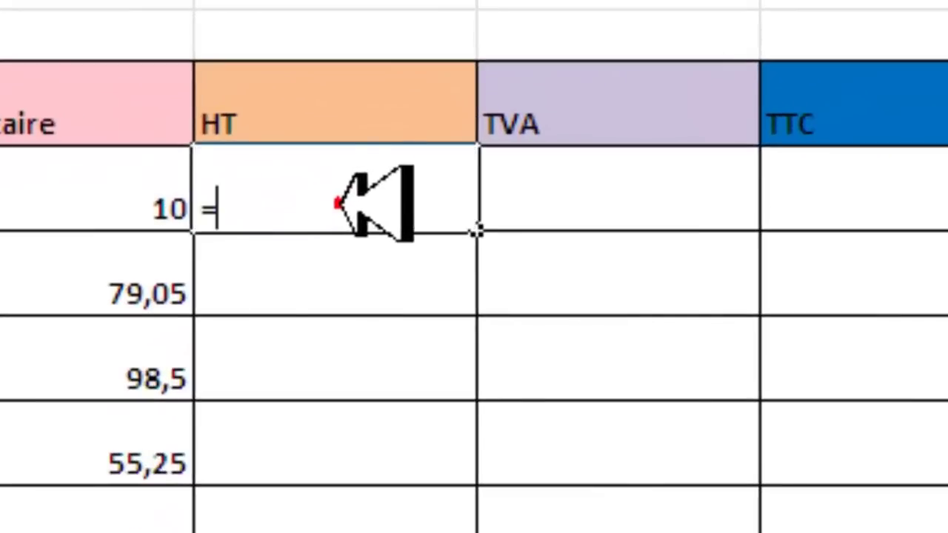
pyautogui.write('som')
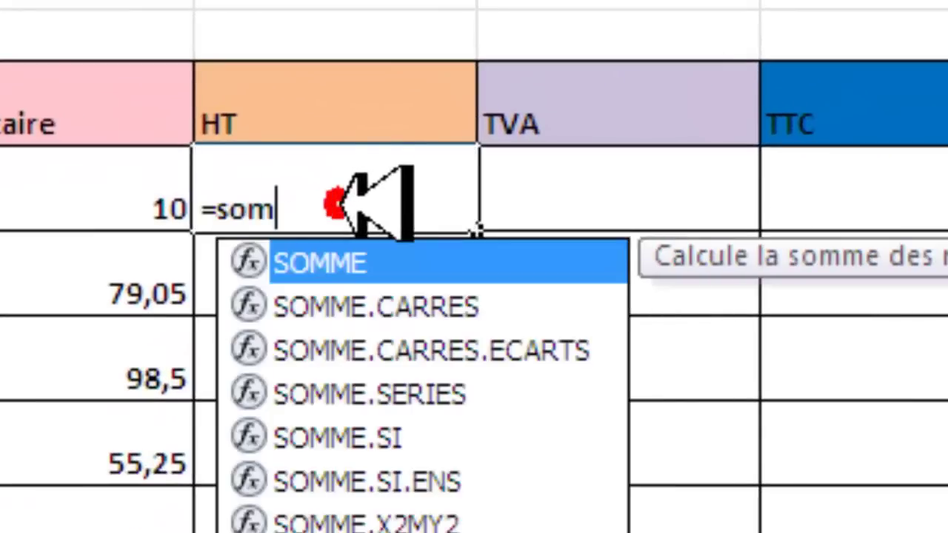
pyautogui.write('m')
pyautogui.click(337, 204)
pyautogui.write('e')
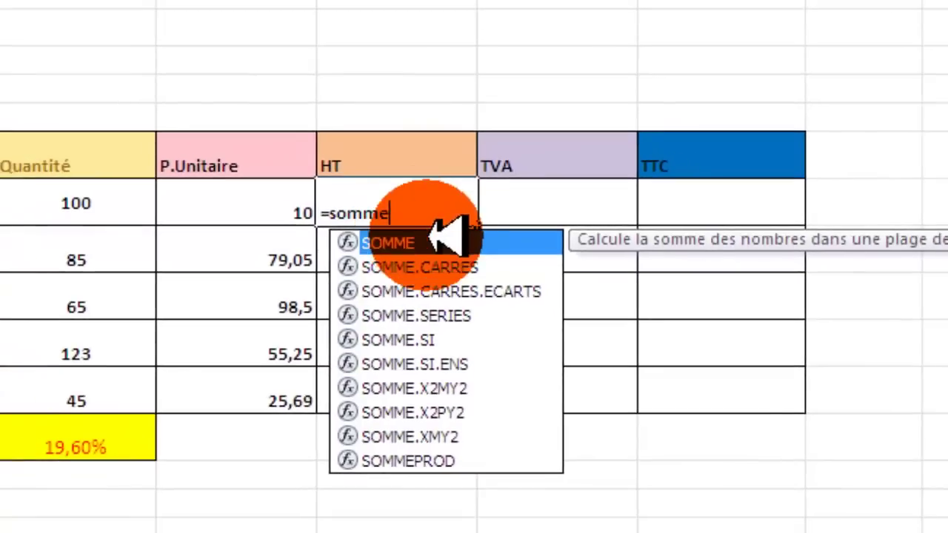
pyautogui.doubleClick(435, 241)
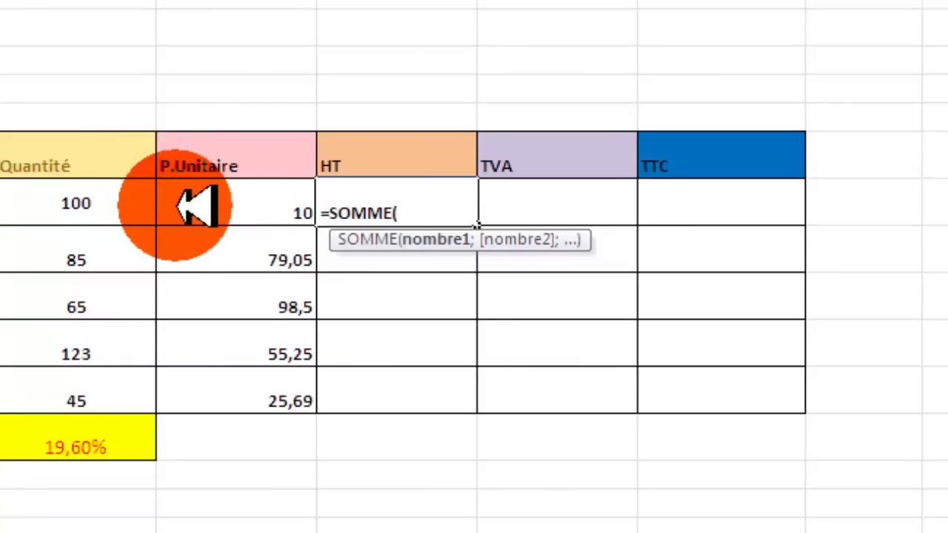
pyautogui.click(197, 204)
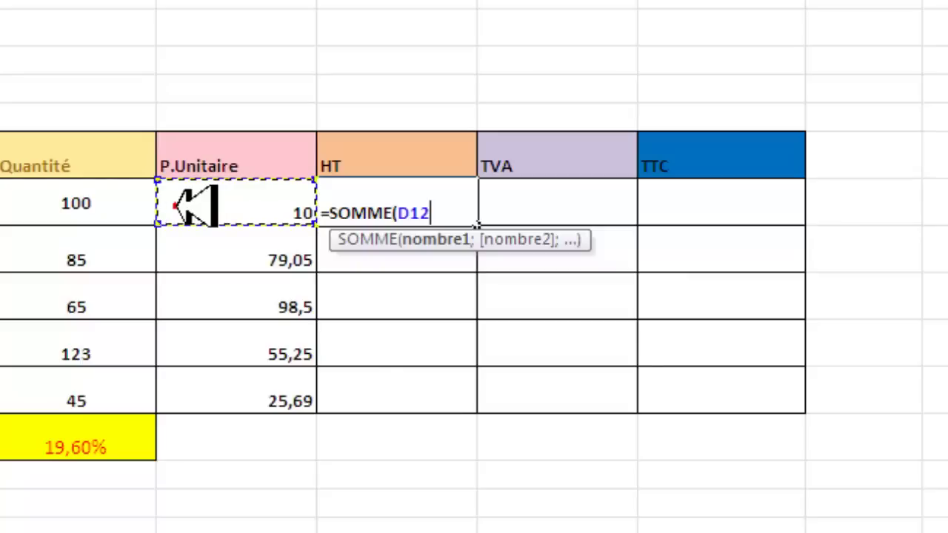
pyautogui.write('*')
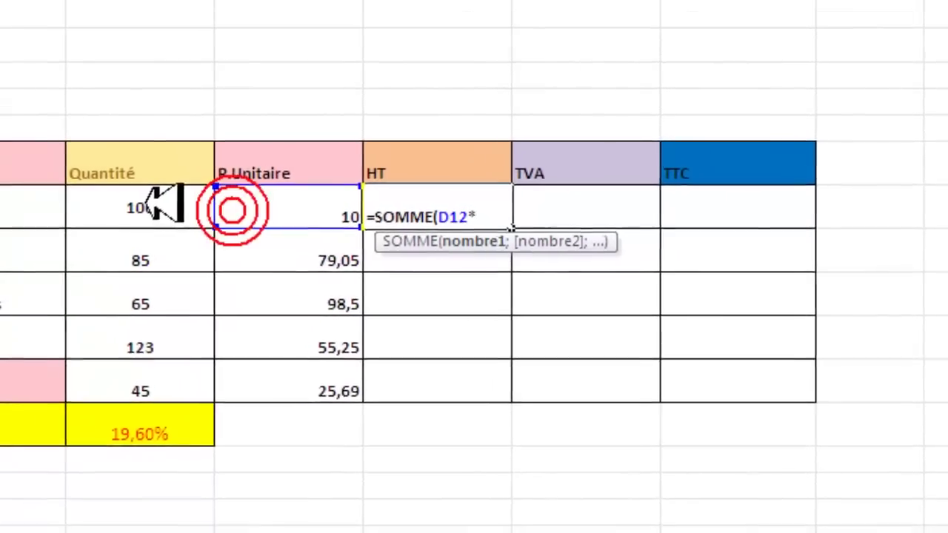
pyautogui.click(111, 200)
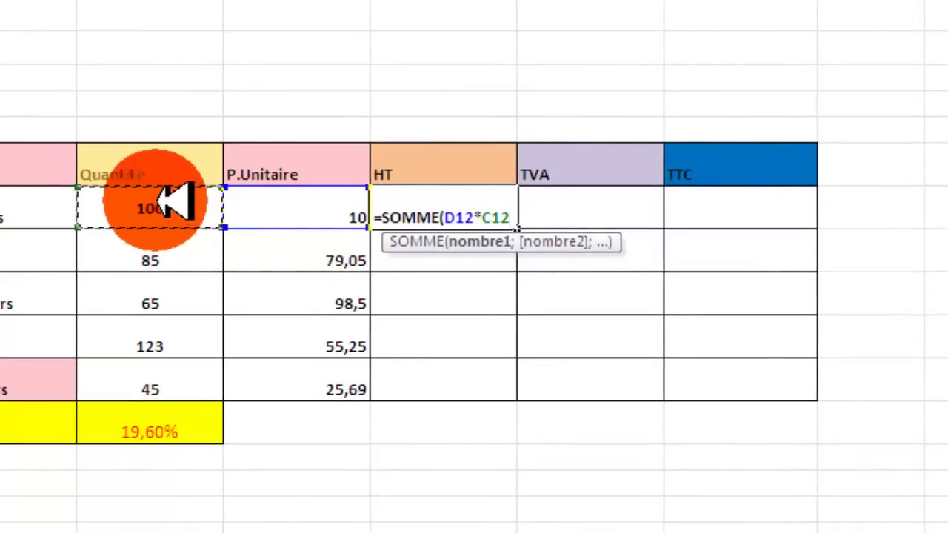
pyautogui.write(')')
# Step: Commit the HT formula and copy it down to the Pommiers row, giving 1000,00 to 1156,05
pyautogui.press('Return')
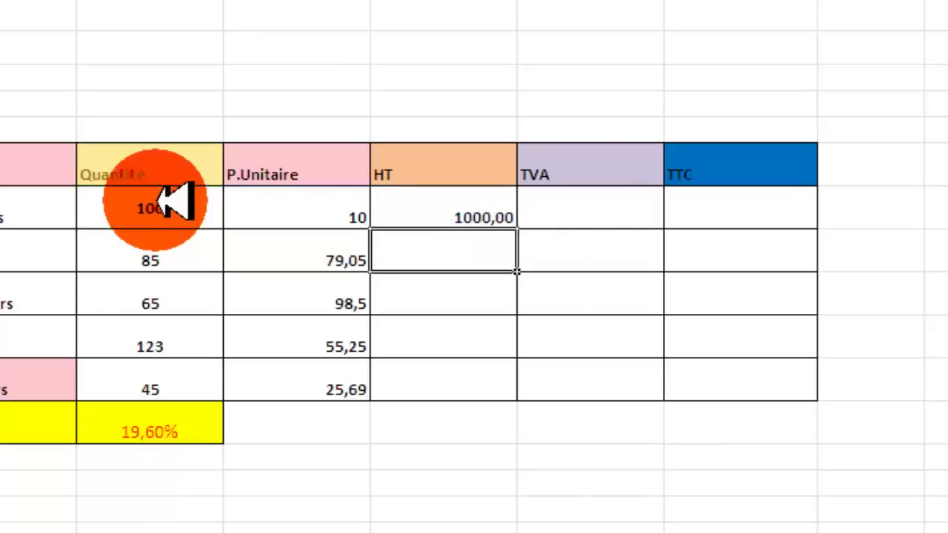
pyautogui.click(492, 221)
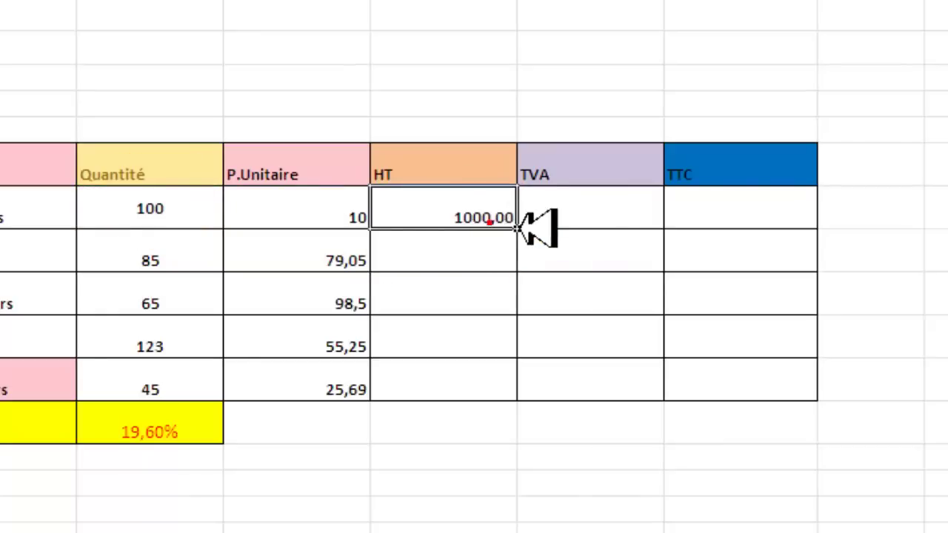
pyautogui.moveTo(517, 228)
pyautogui.mouseDown()
pyautogui.moveTo(503, 392)
pyautogui.moveTo(518, 391)
pyautogui.mouseUp()
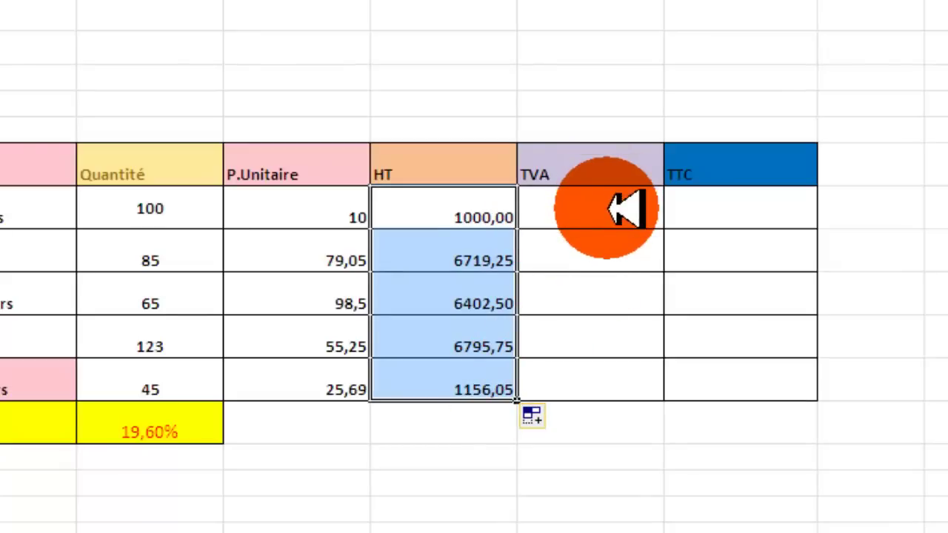
# Step: Enter a SOMME formula in TVA cell F12 (result 196) and fill it down to F16
pyautogui.click(609, 209)
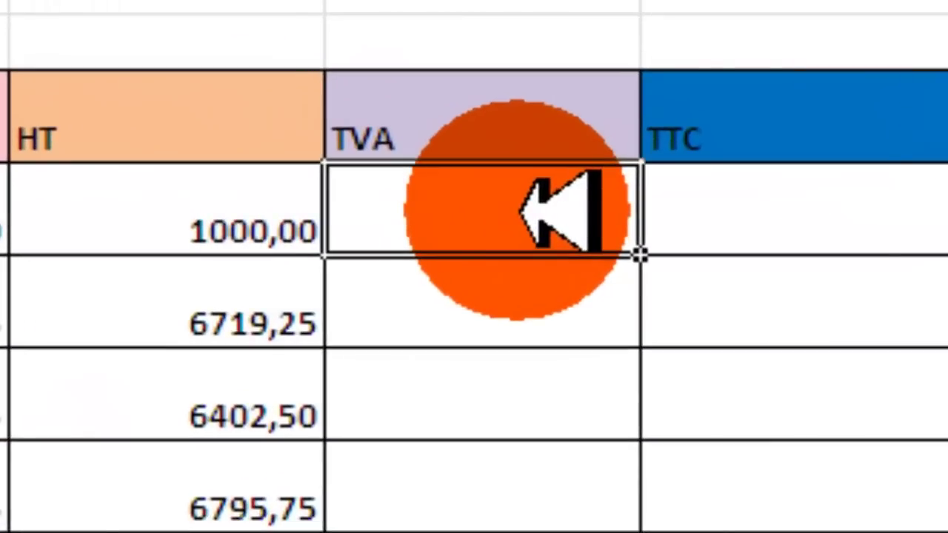
pyautogui.write('=so')
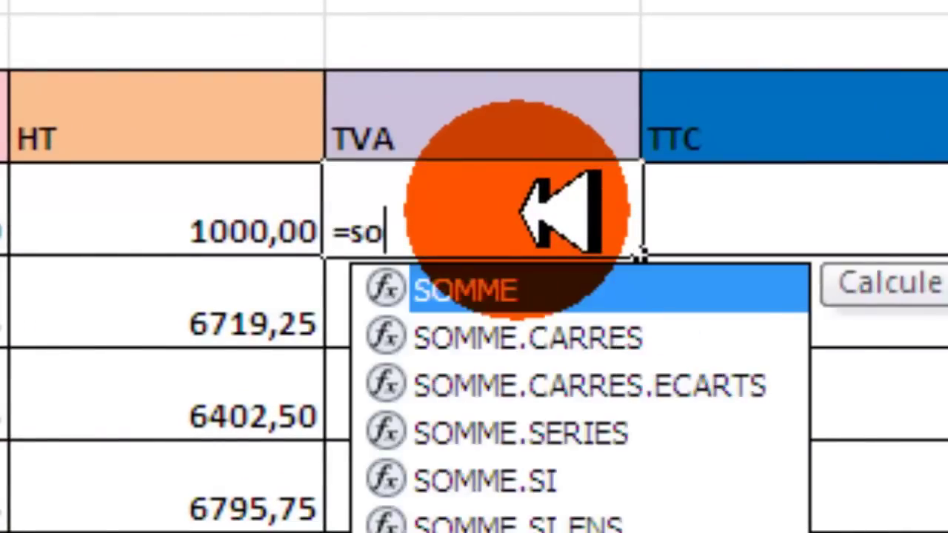
pyautogui.write('mme')
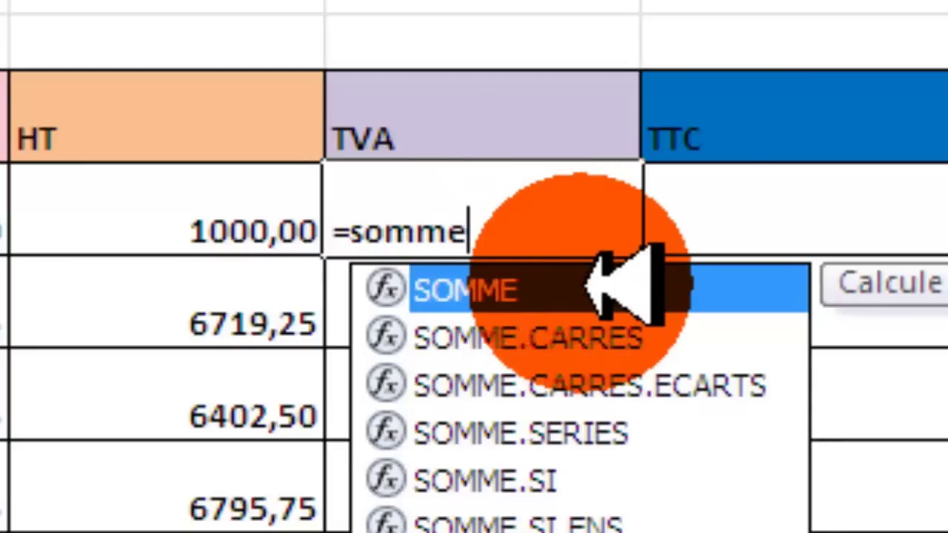
pyautogui.doubleClick(585, 289)
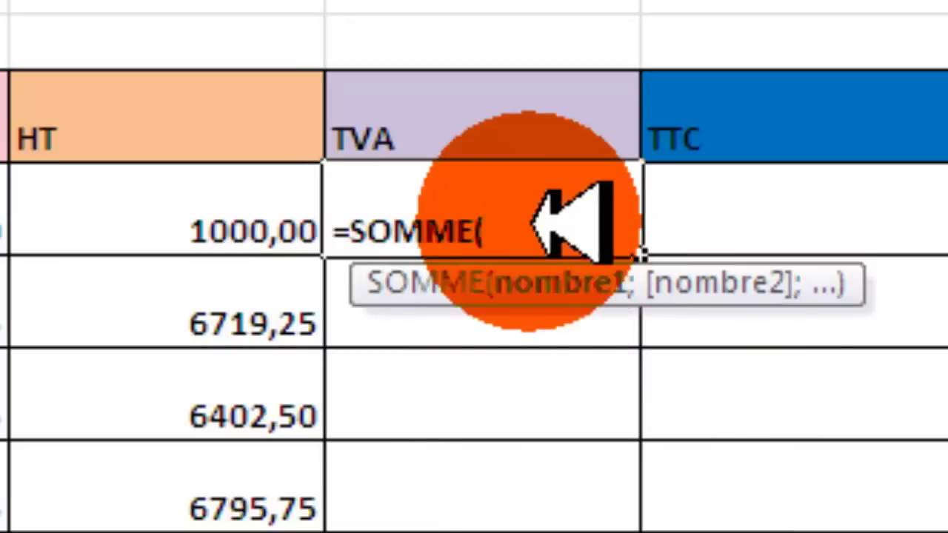
pyautogui.write('e1')
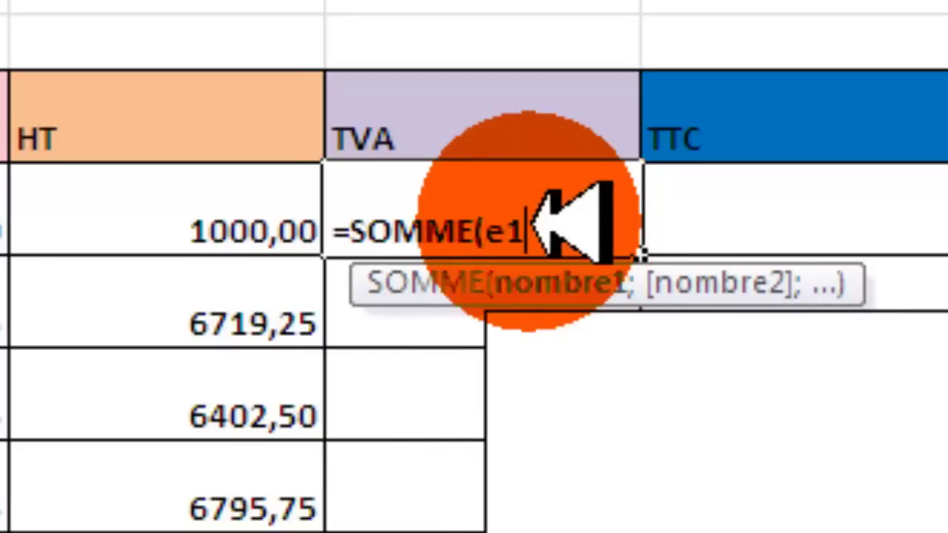
pyautogui.write('2')
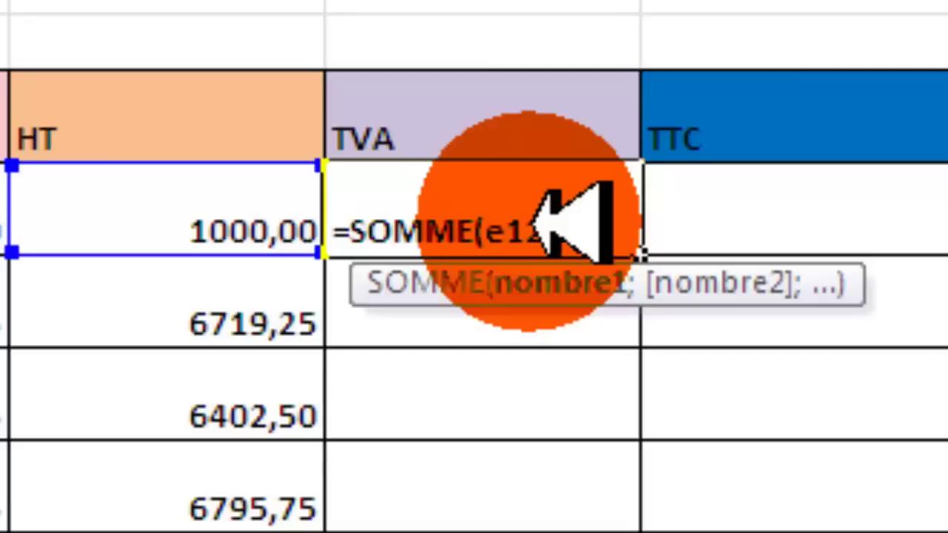
pyautogui.write('c1')
pyautogui.write('17')
pyautogui.write(')')
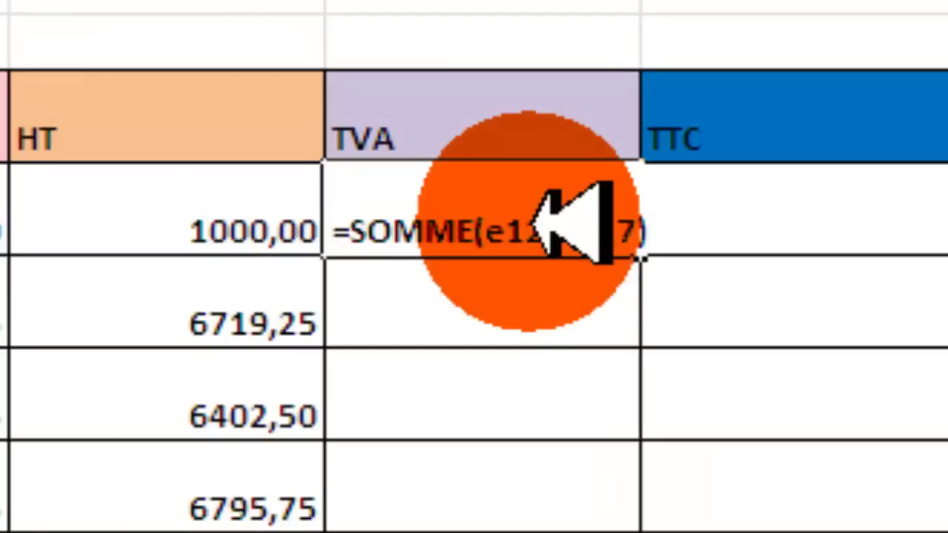
pyautogui.press('Return')
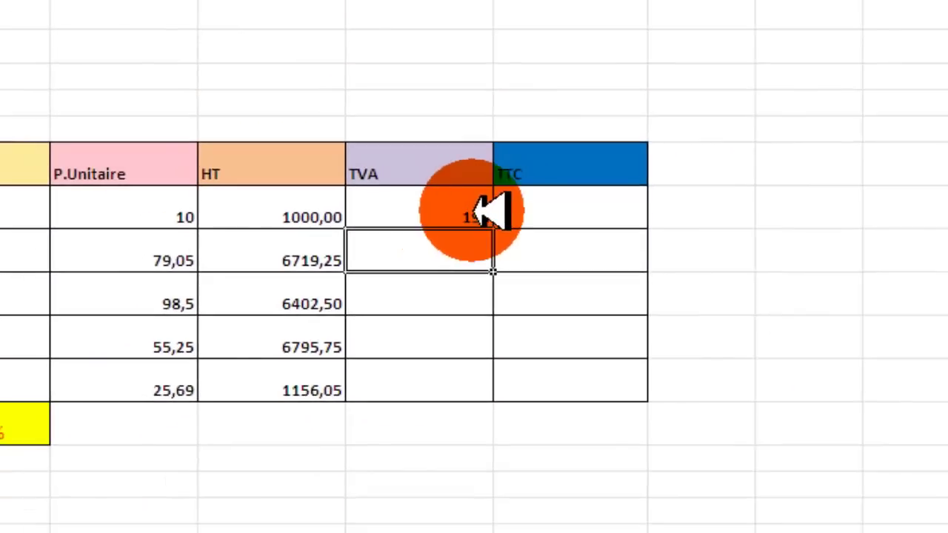
pyautogui.click(462, 211)
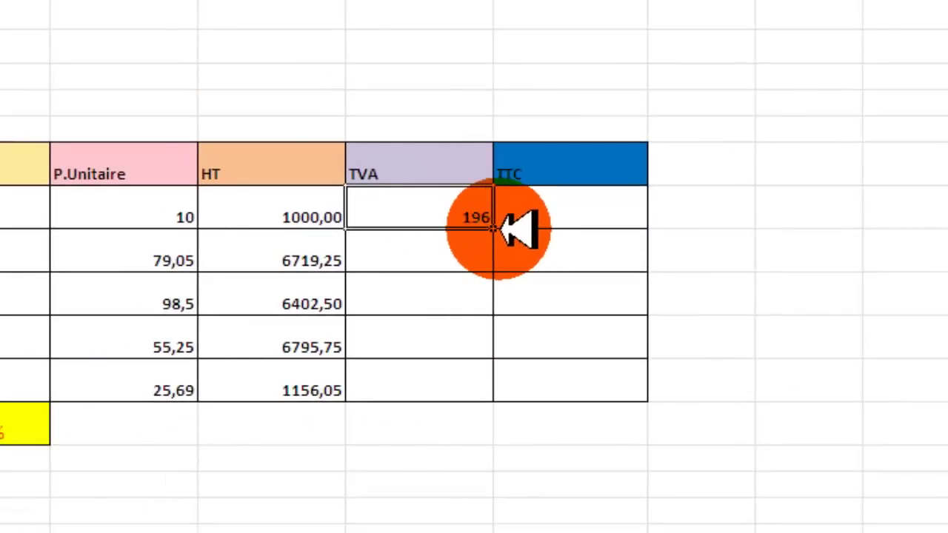
pyautogui.moveTo(494, 230)
pyautogui.mouseDown()
pyautogui.moveTo(490, 394)
pyautogui.moveTo(552, 258)
pyautogui.mouseUp()
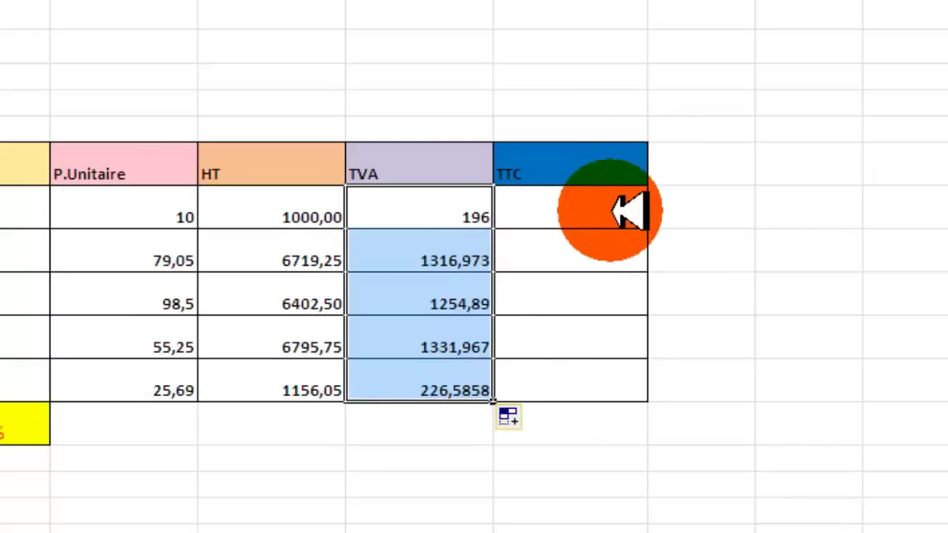
# Step: Enter =SOMME(F12+E12) in G12 and fill it down to G16, giving TTC 1196,00 to 1382,64
pyautogui.click(613, 214)
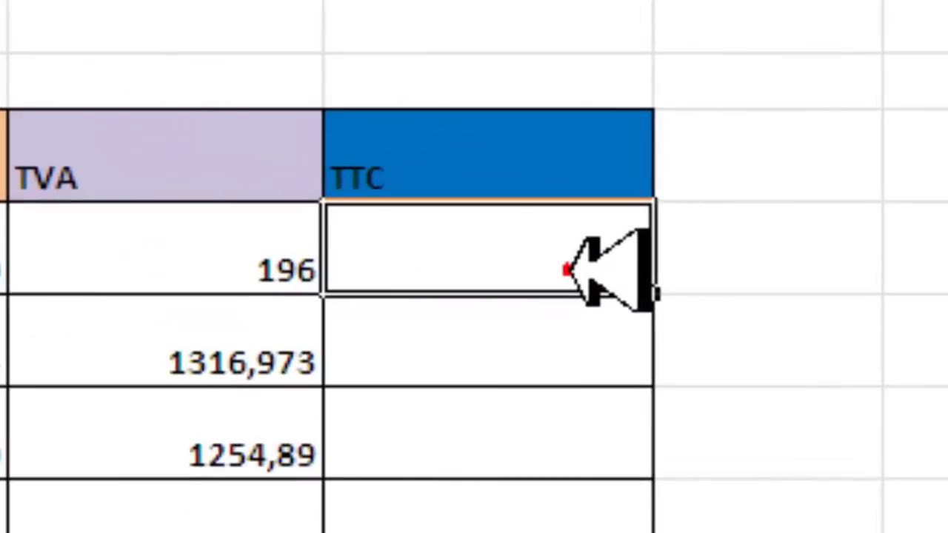
pyautogui.write('somm')
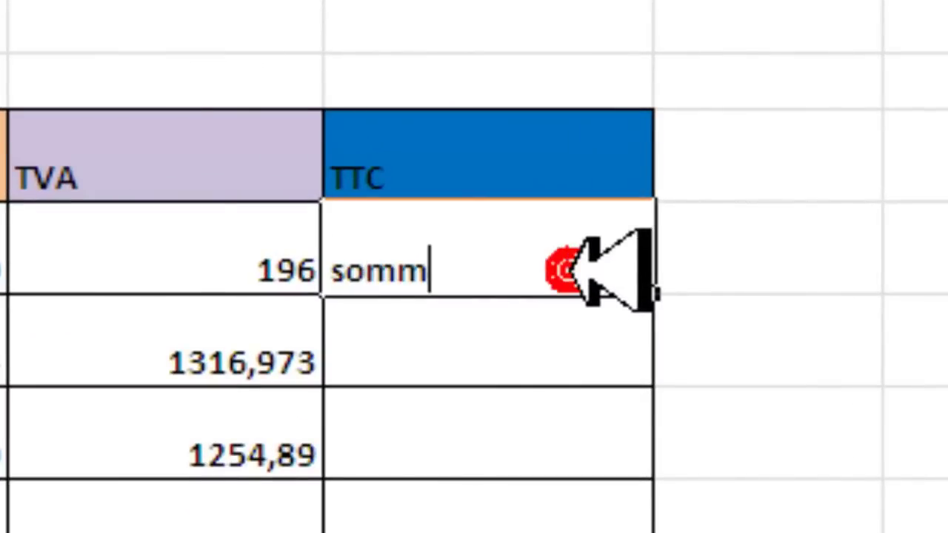
pyautogui.write('e(')
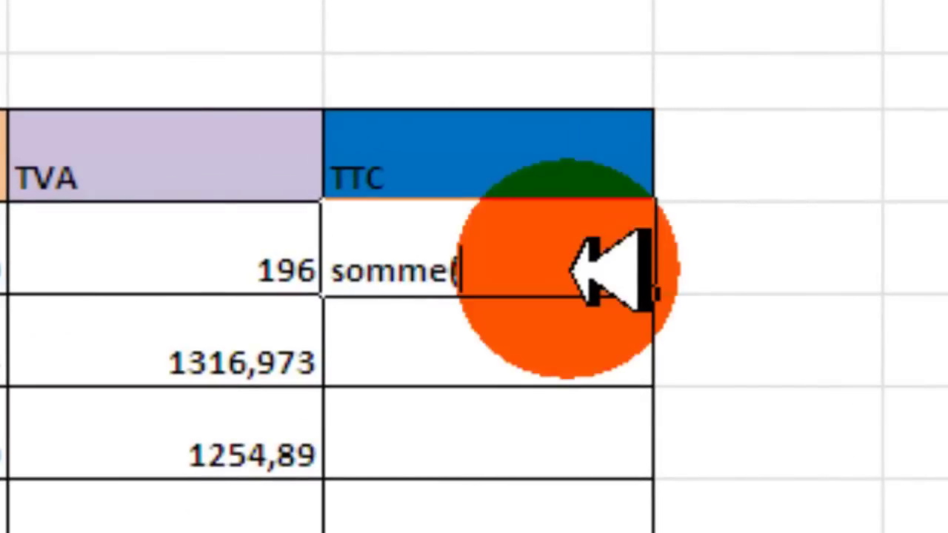
pyautogui.press('BackSpace')
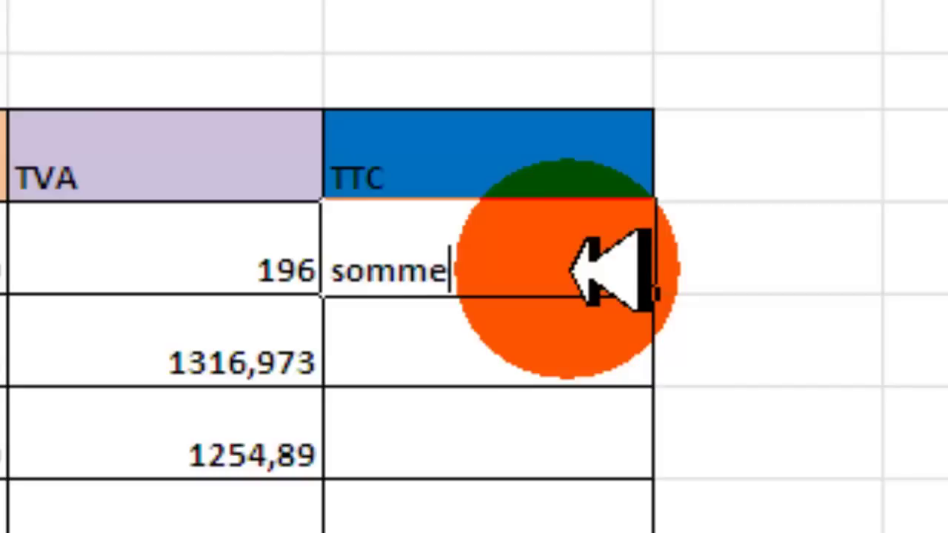
pyautogui.press('BackSpace')
pyautogui.press('BackSpace')
pyautogui.press('BackSpace')
pyautogui.press('BackSpace')
pyautogui.press('BackSpace')
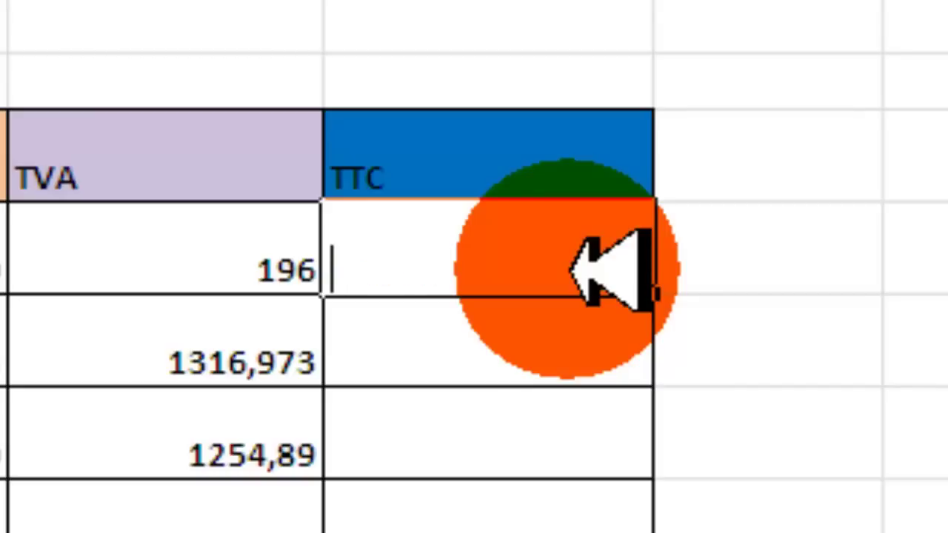
pyautogui.write('=s')
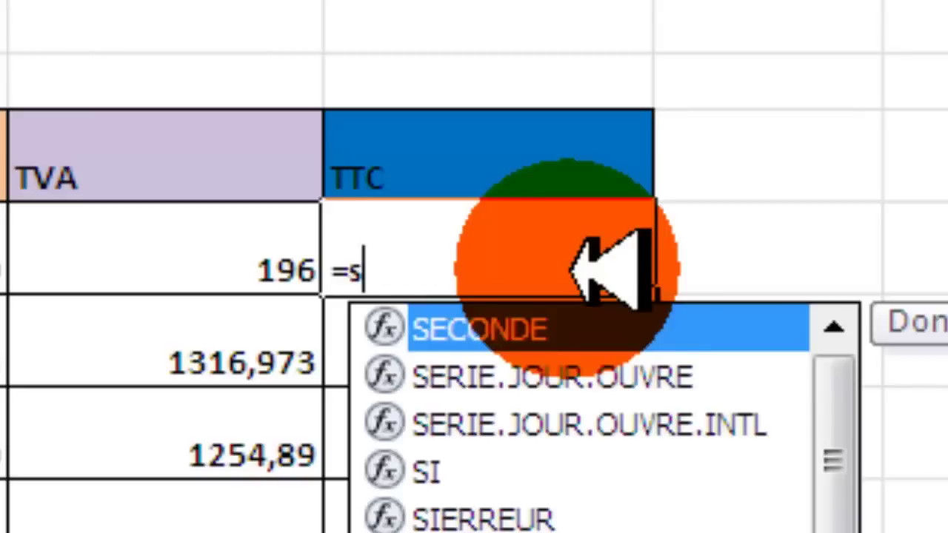
pyautogui.write('omme')
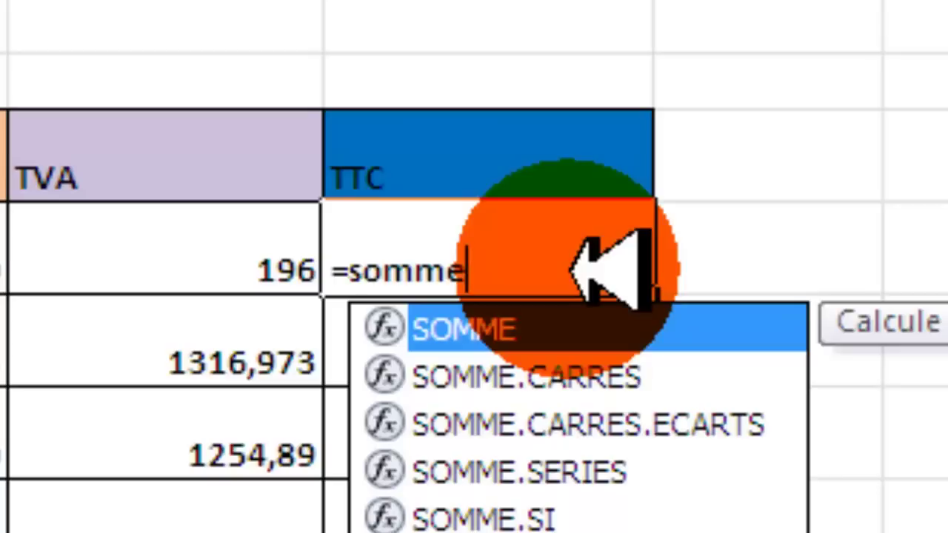
pyautogui.write('(')
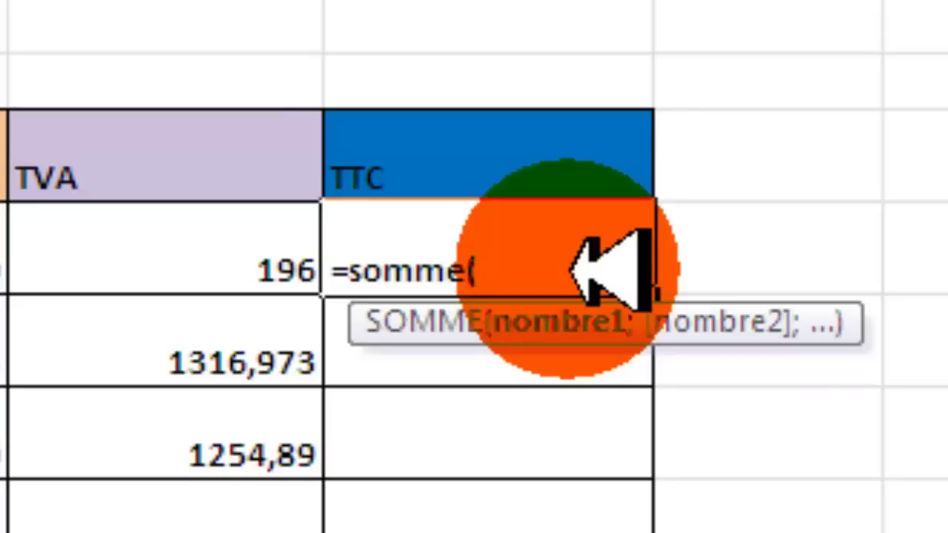
pyautogui.write('f12')
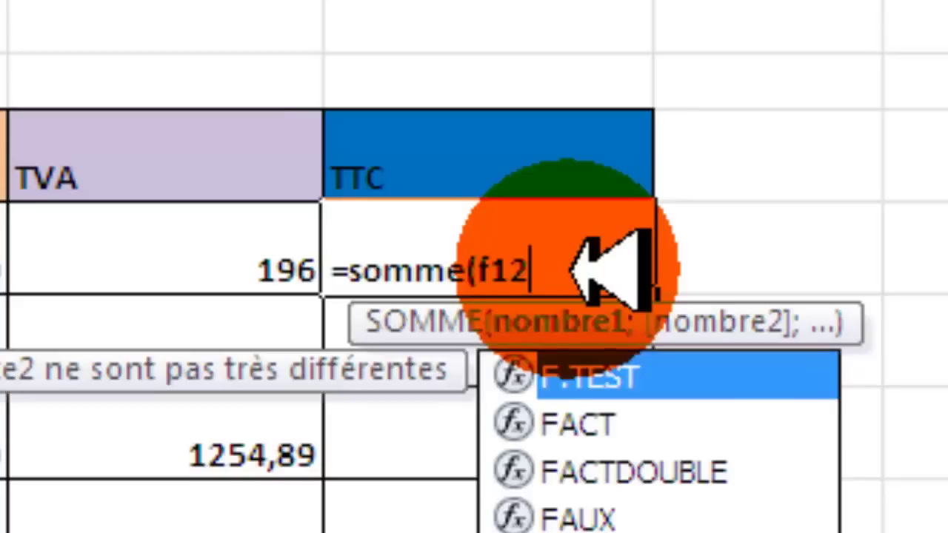
pyautogui.write('+')
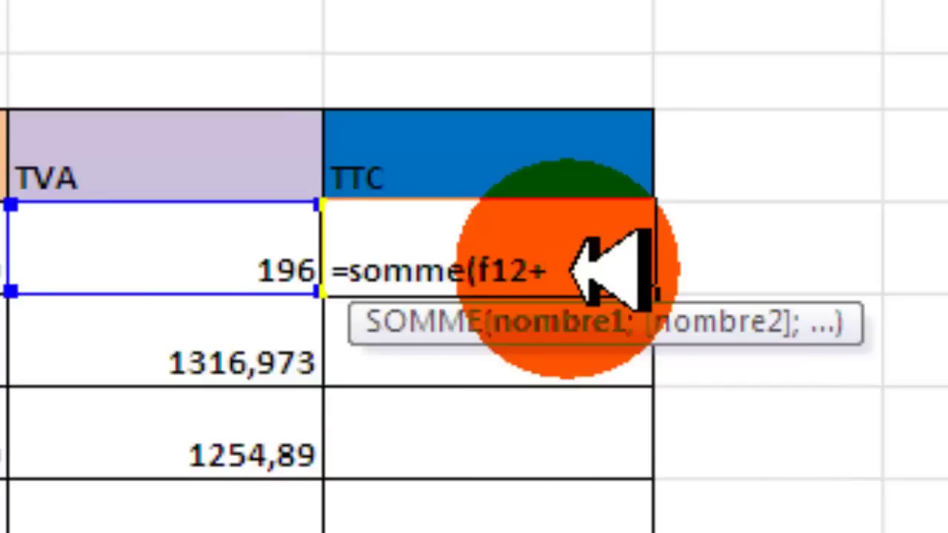
pyautogui.write('e')
pyautogui.write('1')
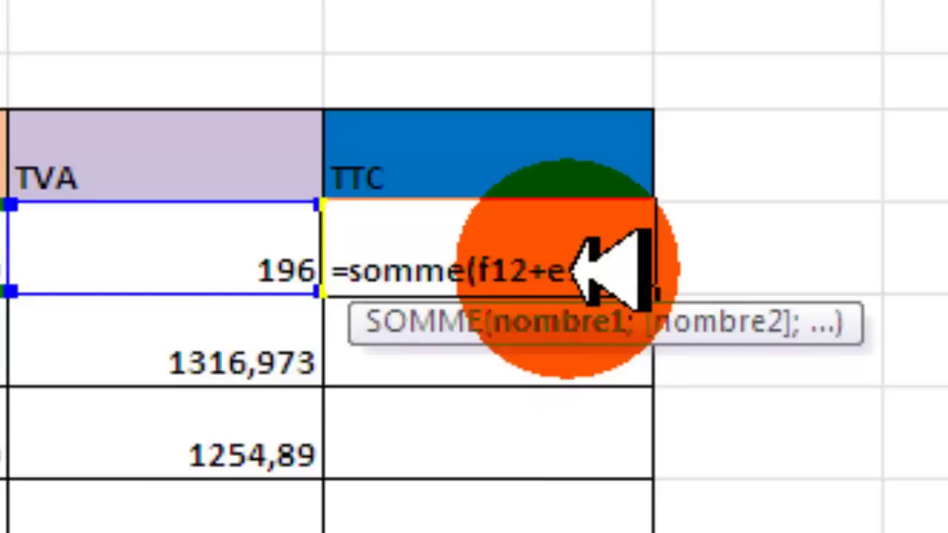
pyautogui.press('Return')
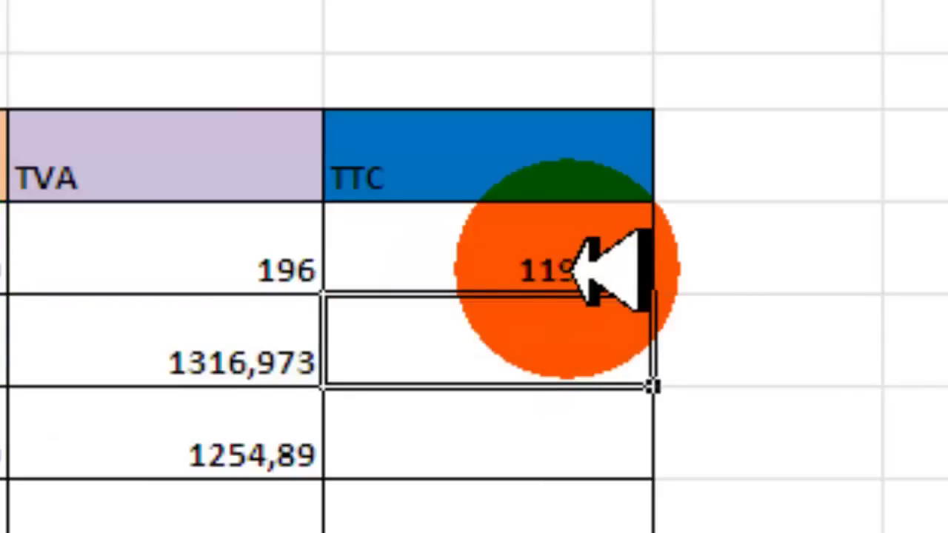
pyautogui.click(573, 270)
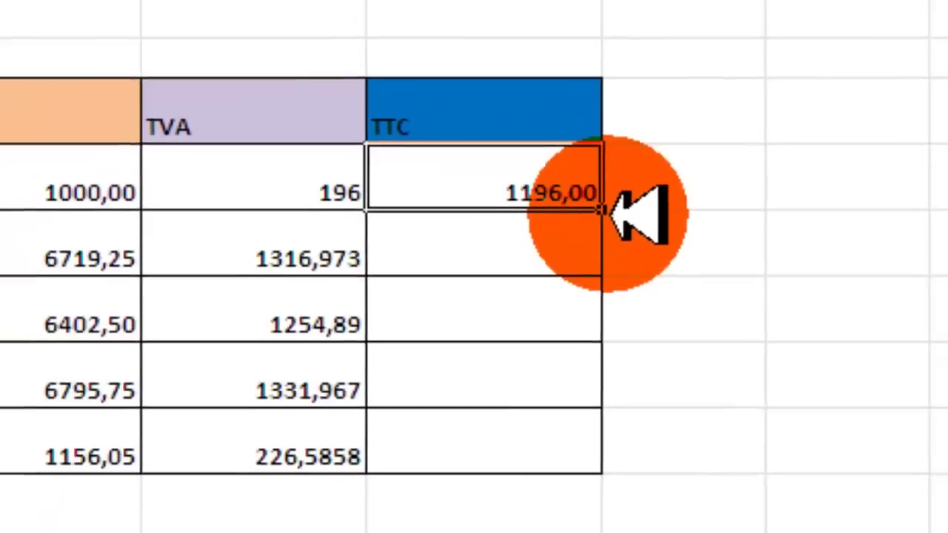
pyautogui.moveTo(597, 200); pyautogui.dragTo(589, 469)
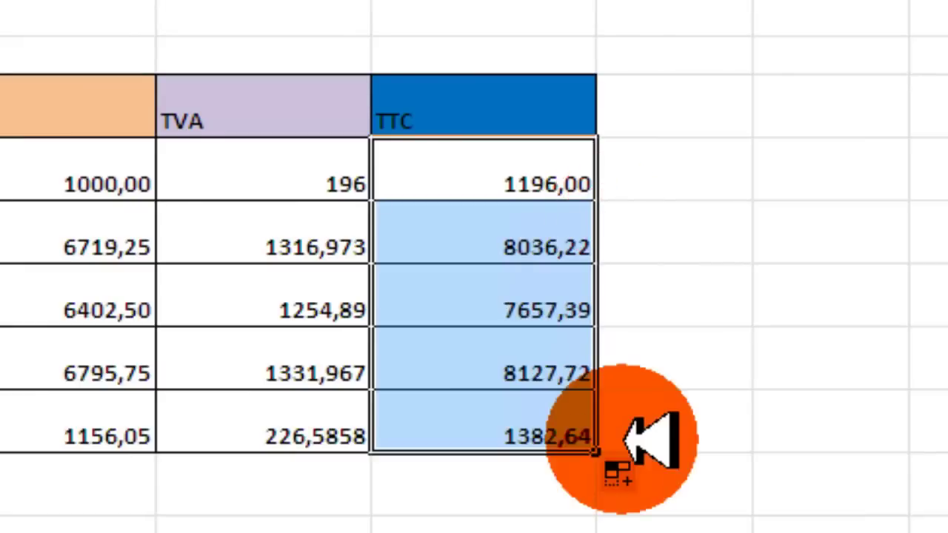
pyautogui.click(672, 409)
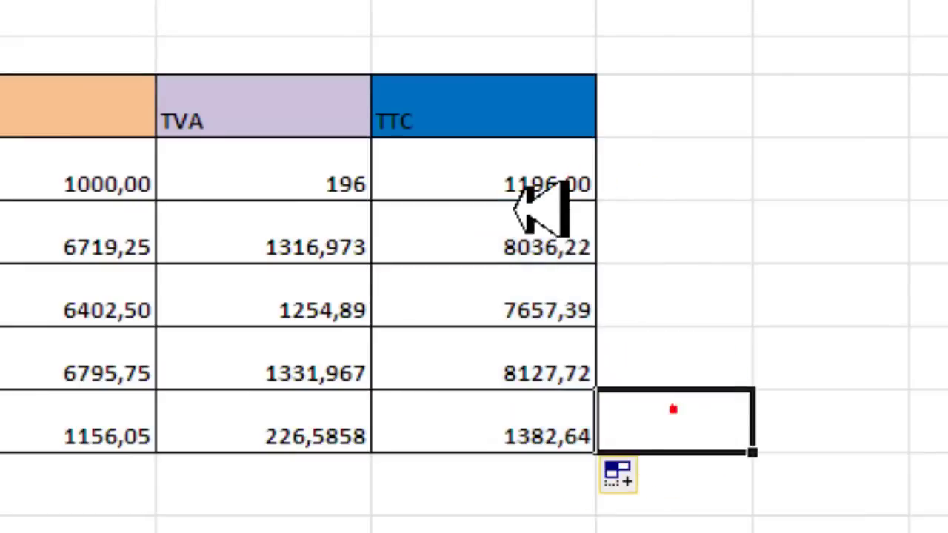